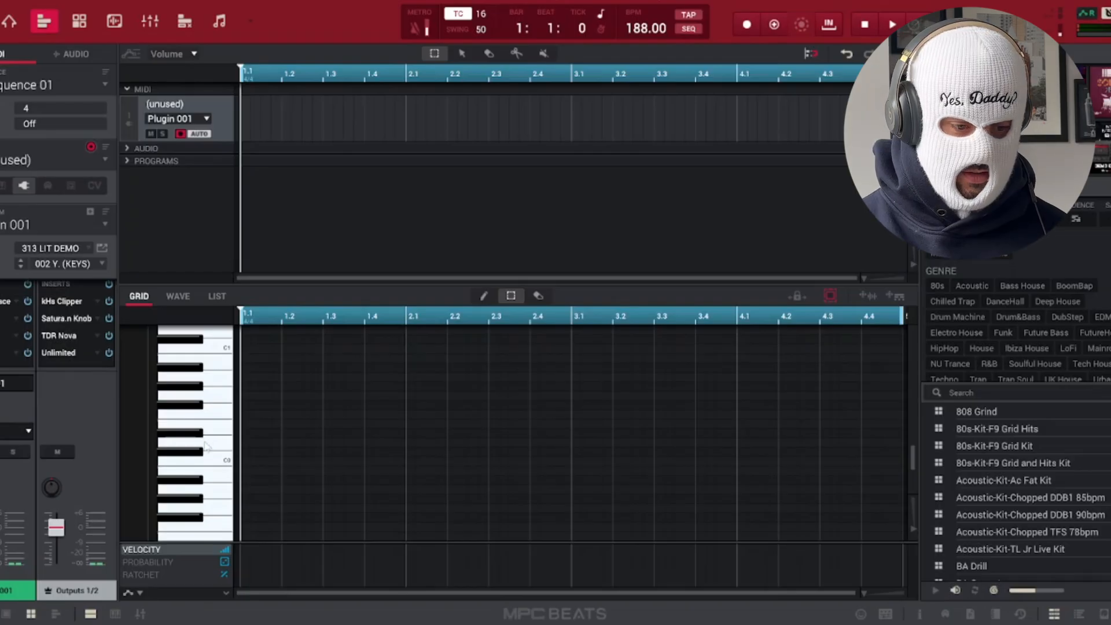
# Step: Draw a low D# note sustained across all four bars of the Plugin 001 track and play it back
pyautogui.doubleClick(244, 433)
pyautogui.moveTo(251, 433); pyautogui.dragTo(901, 431)
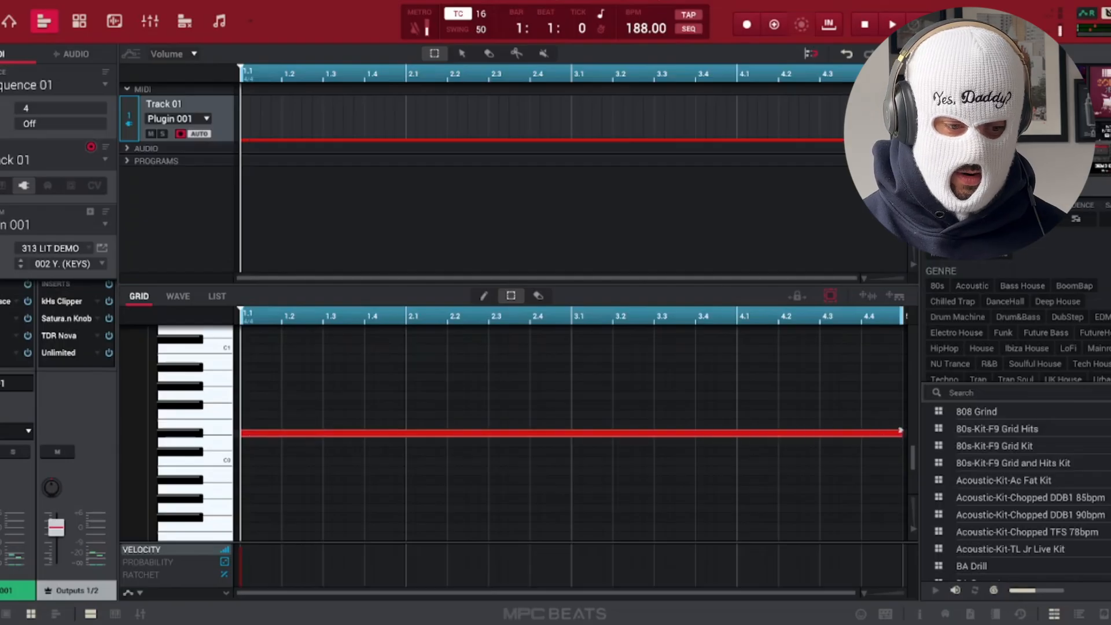
pyautogui.press('space')
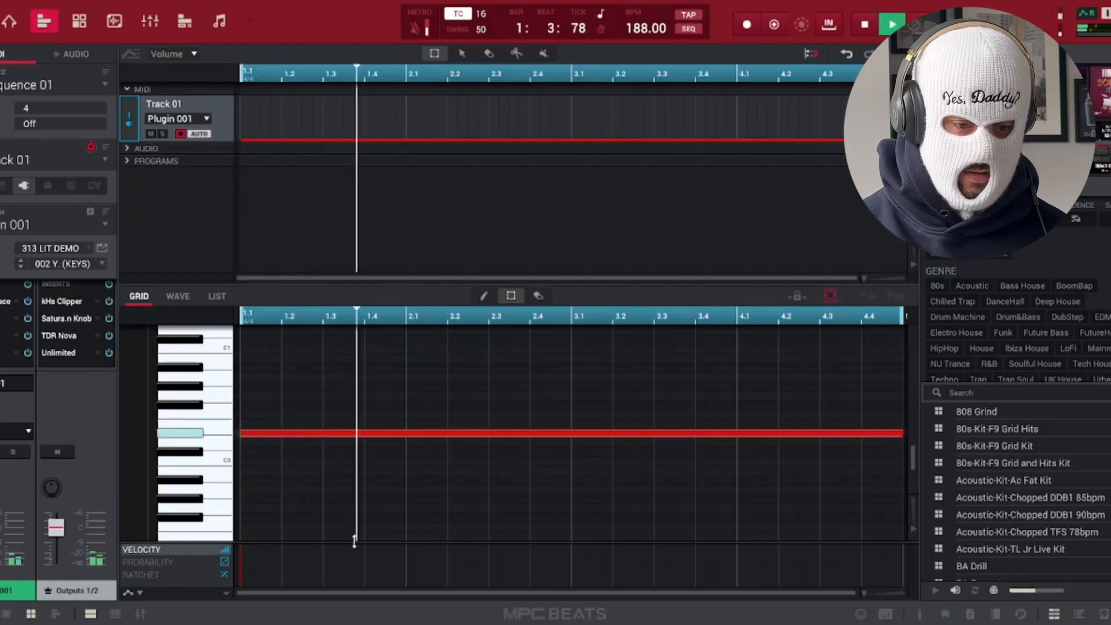
pyautogui.press('space')
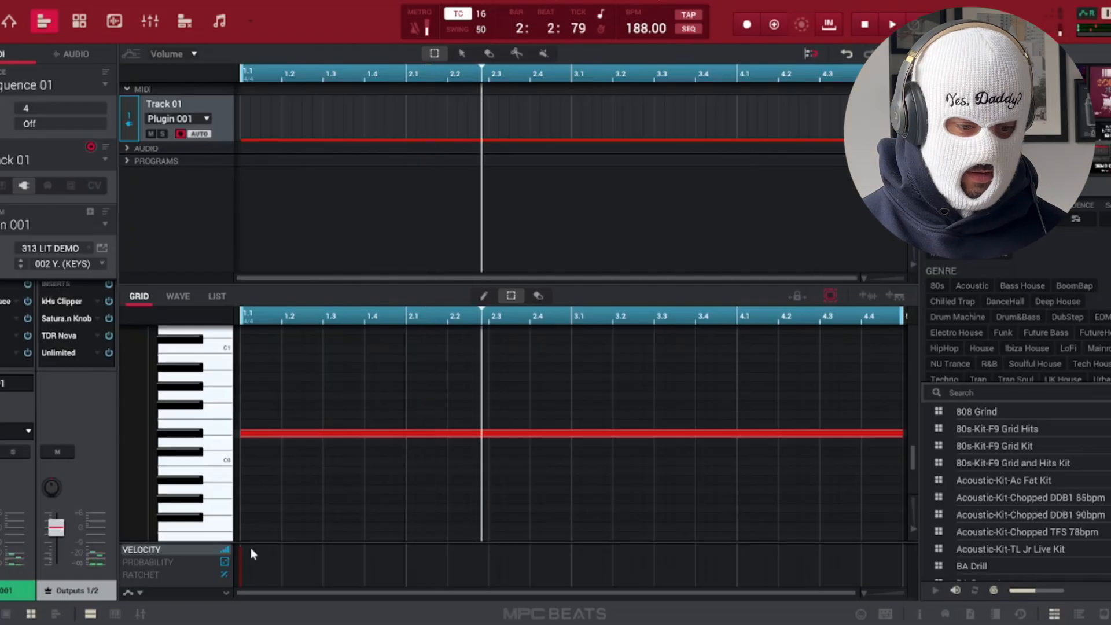
# Step: Lower the sustained D# note's velocity to roughly half and play it back
pyautogui.moveTo(239, 547); pyautogui.dragTo(242, 565)
pyautogui.press('space')
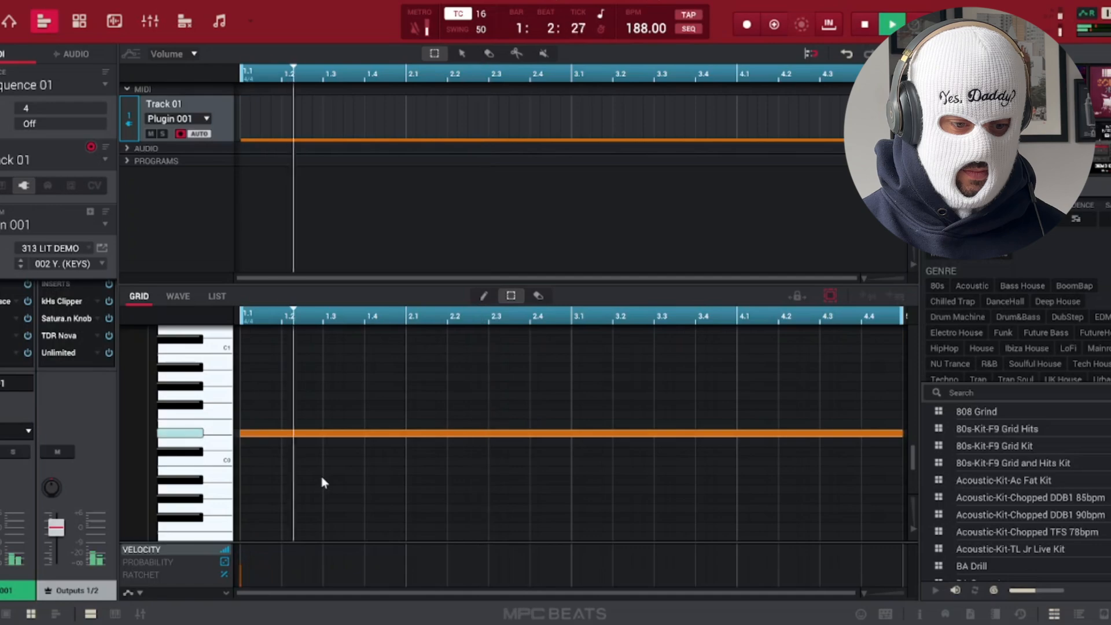
pyautogui.press('space')
# Step: Duplicate the sustained D# note one octave higher and play both notes together
pyautogui.scroll(1, 321, 477)
pyautogui.scroll(2, 321, 477)
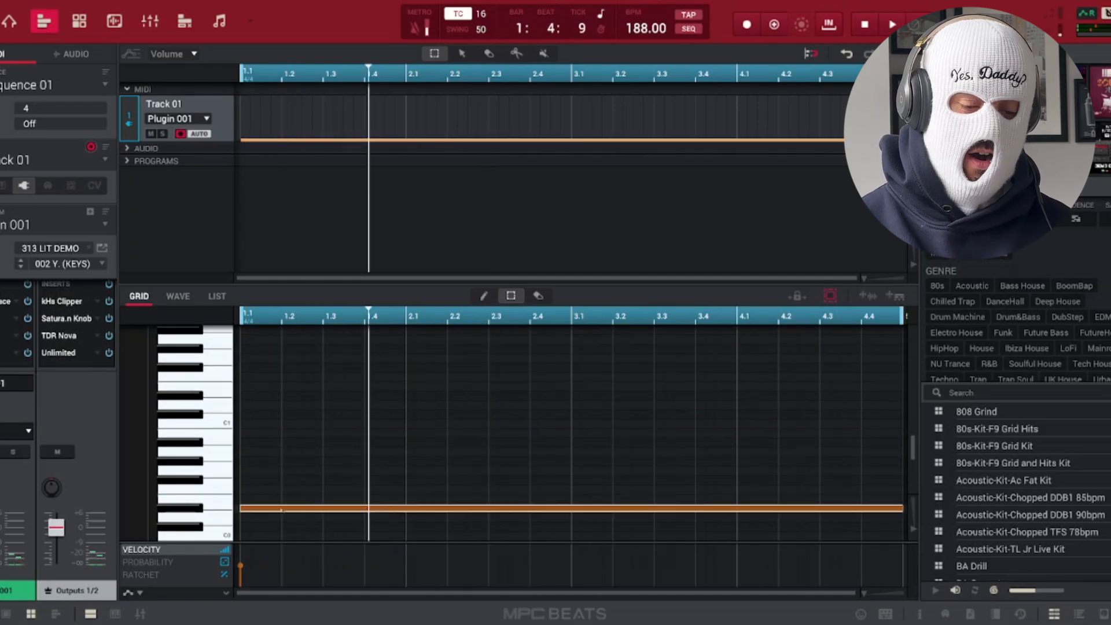
pyautogui.moveTo(282, 509); pyautogui.dragTo(282, 407)
pyautogui.click(304, 359)
pyautogui.press('space')
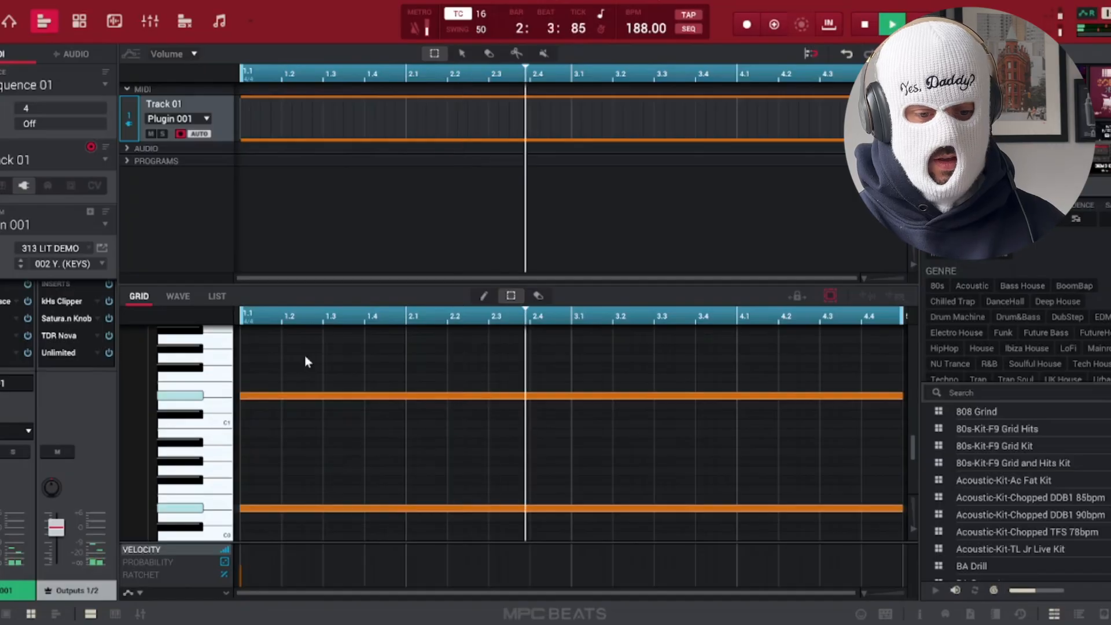
pyautogui.press('space')
# Step: Play back the melody and counter-melody on Track 01, and the bass part on Track 02
pyautogui.scroll(10, 389, 467)
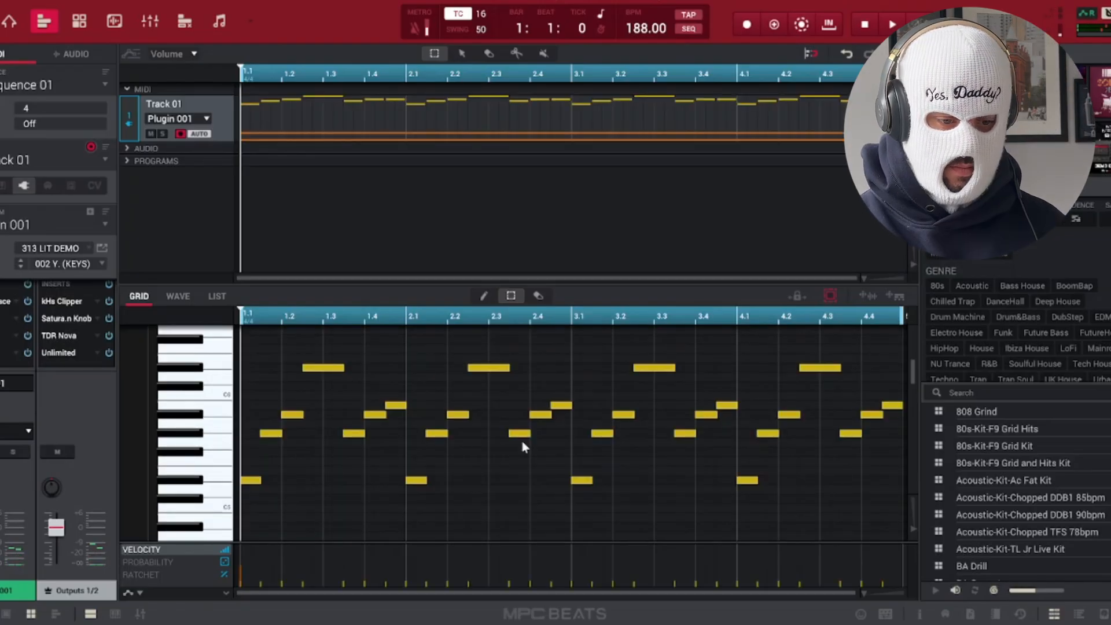
pyautogui.press('space')
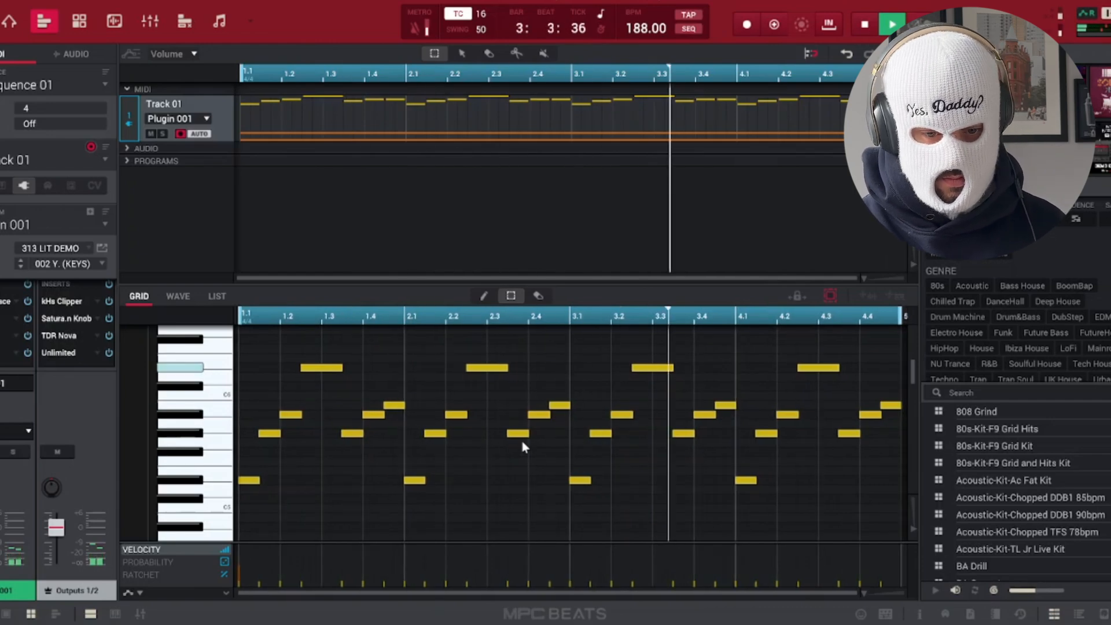
pyautogui.press('space')
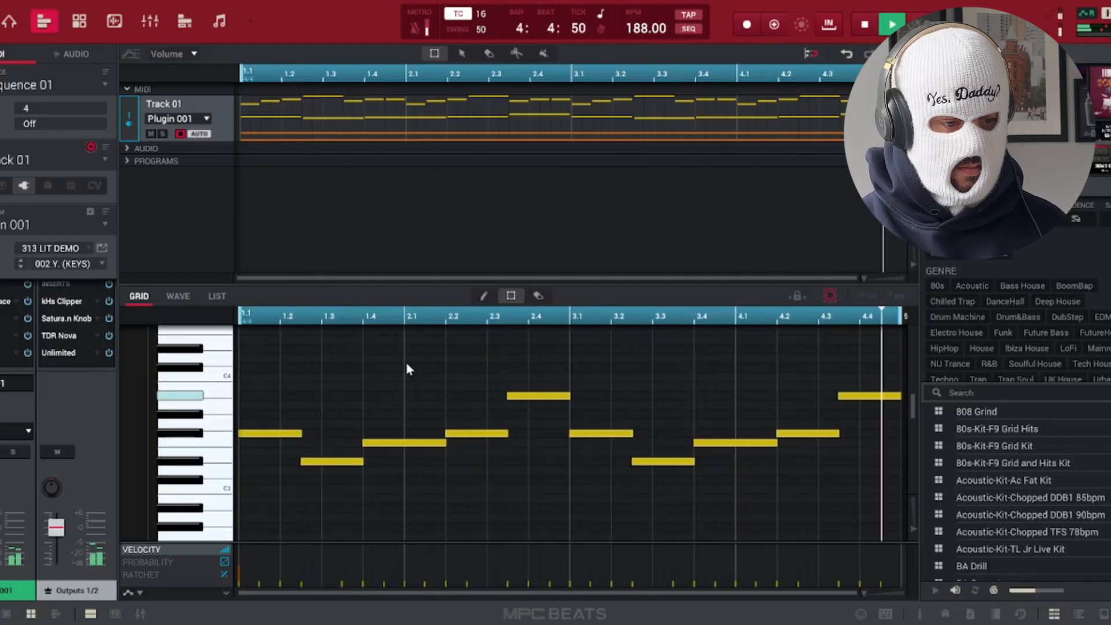
pyautogui.press('space')
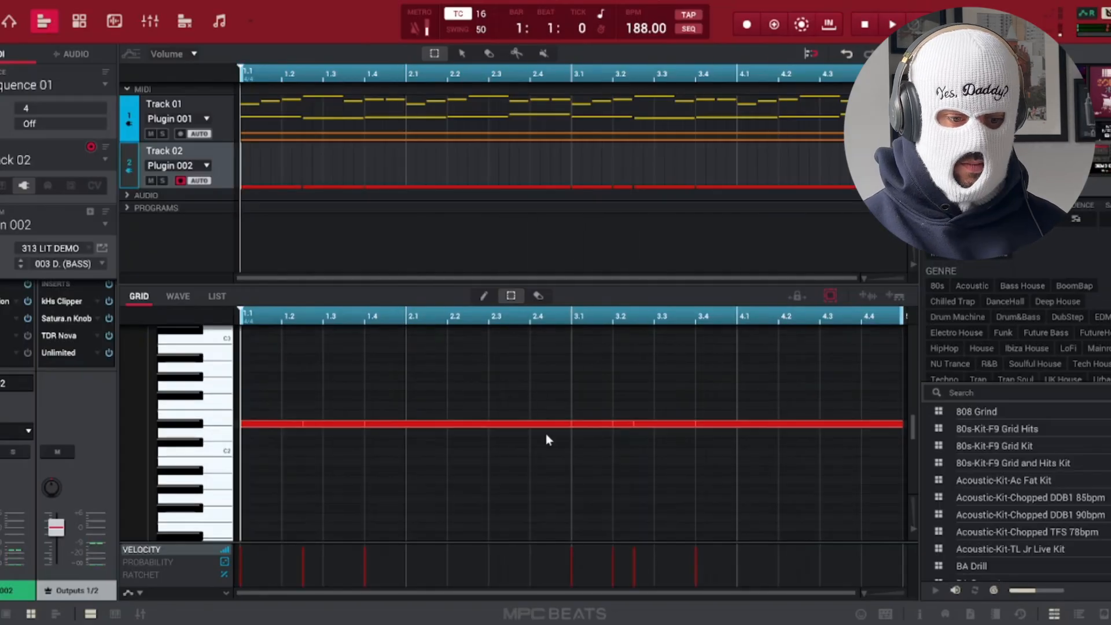
pyautogui.press('space')
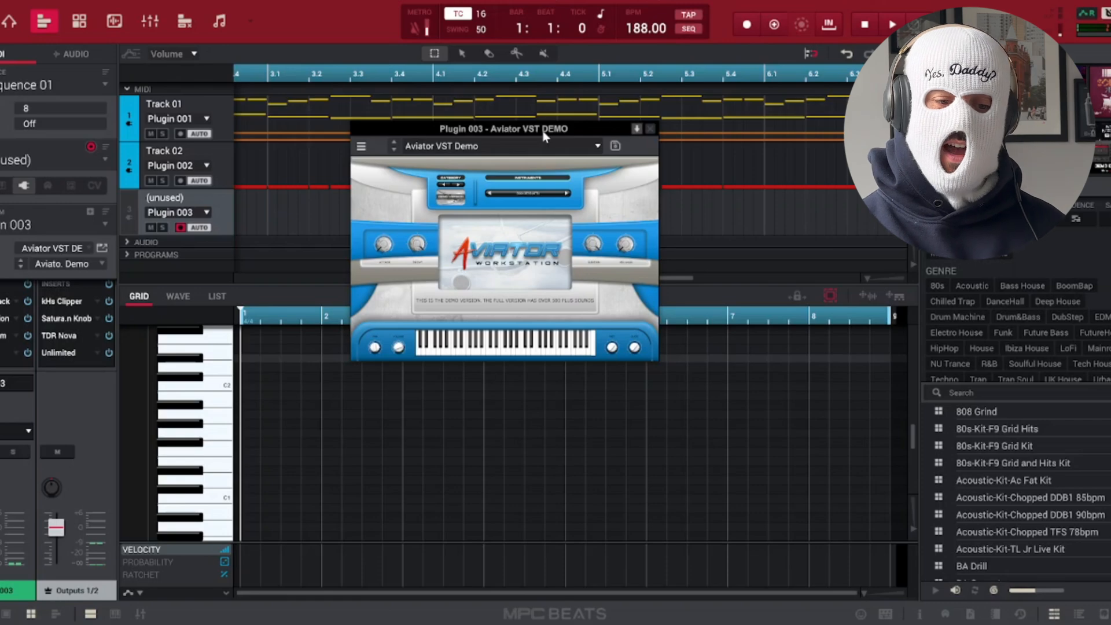
# Step: View the Aviator VST Demo instrument list, close the plugin window and start playback
pyautogui.click(525, 199)
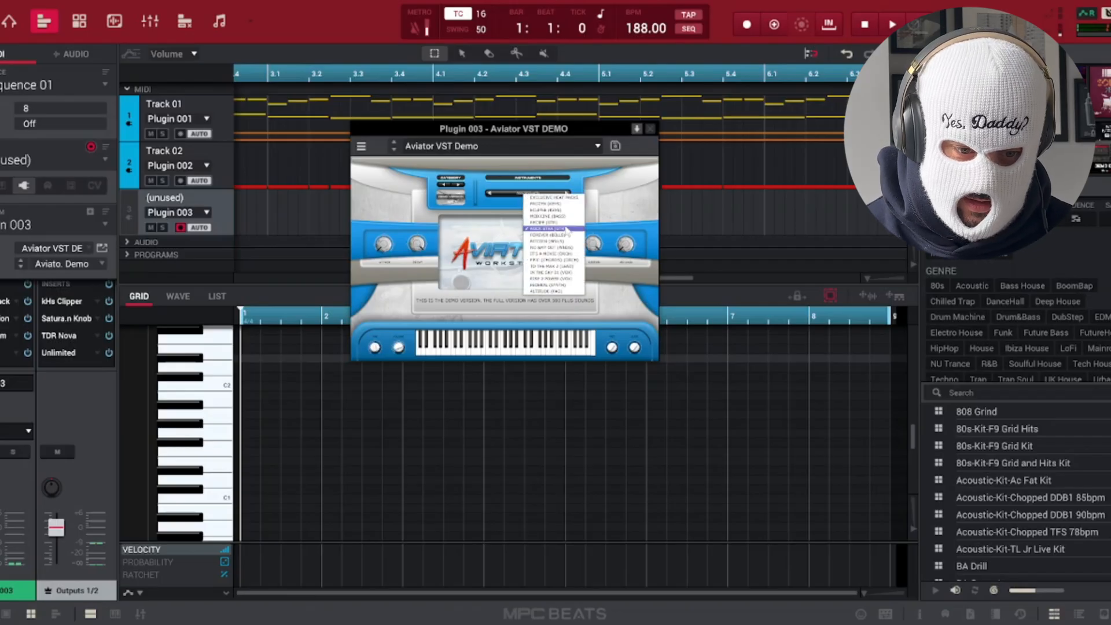
pyautogui.click(647, 130)
pyautogui.press('space')
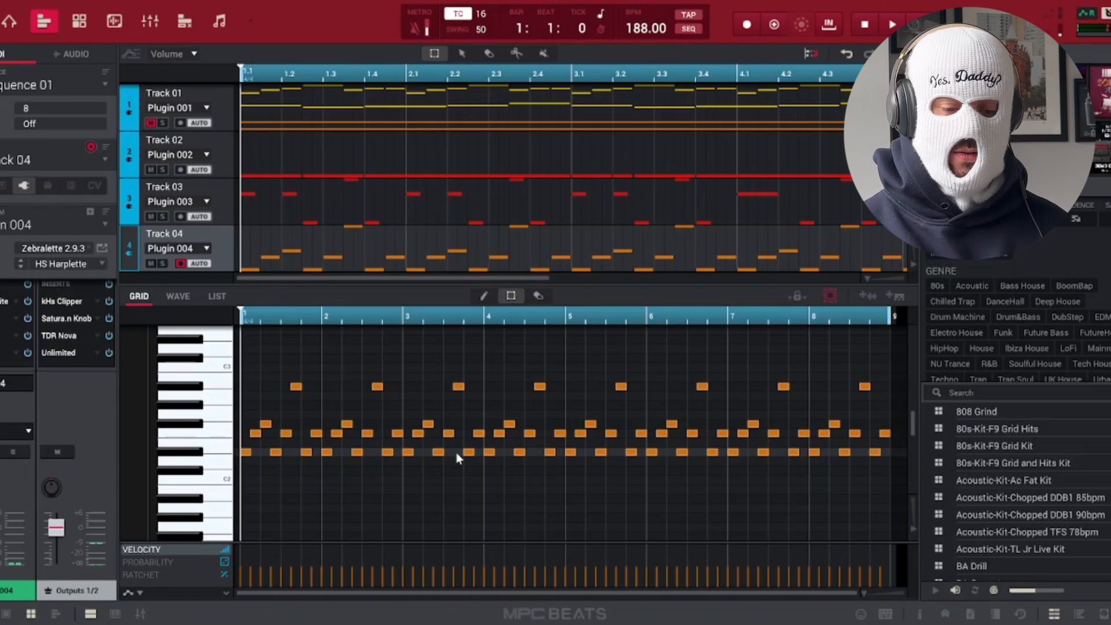
# Step: Play back the repeating Zebralette HS Harplette pattern on Track 04 with the other active tracks
pyautogui.press('space')
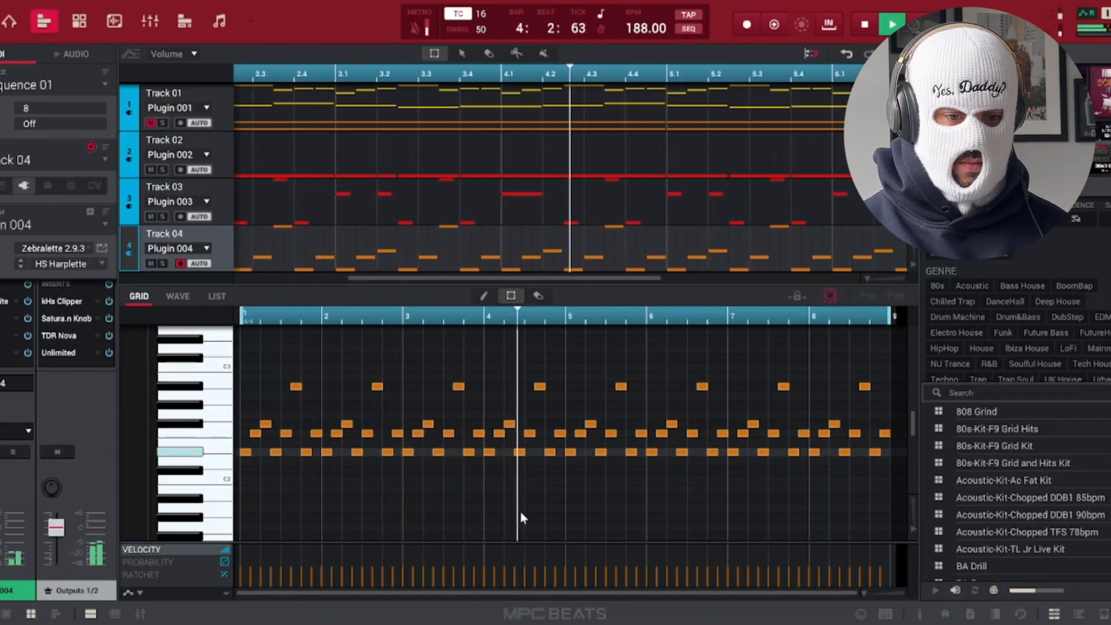
pyautogui.doubleClick(569, 279)
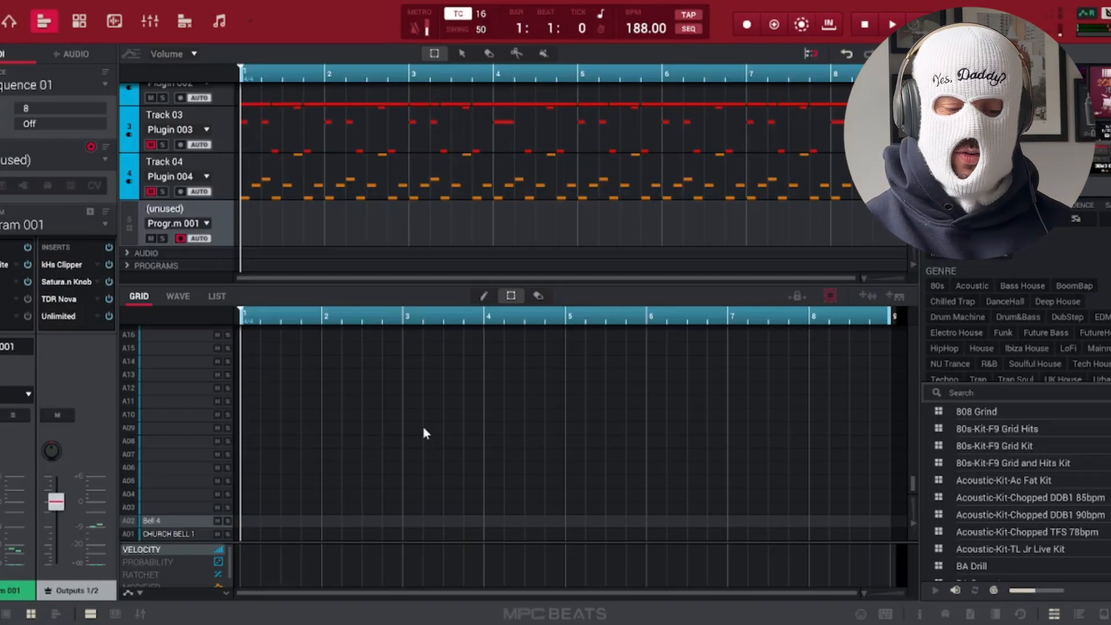
# Step: Audition the CHURCH BELL 1 and Bell 4 pads and play back their alternating pattern on Track 05
pyautogui.press('z')
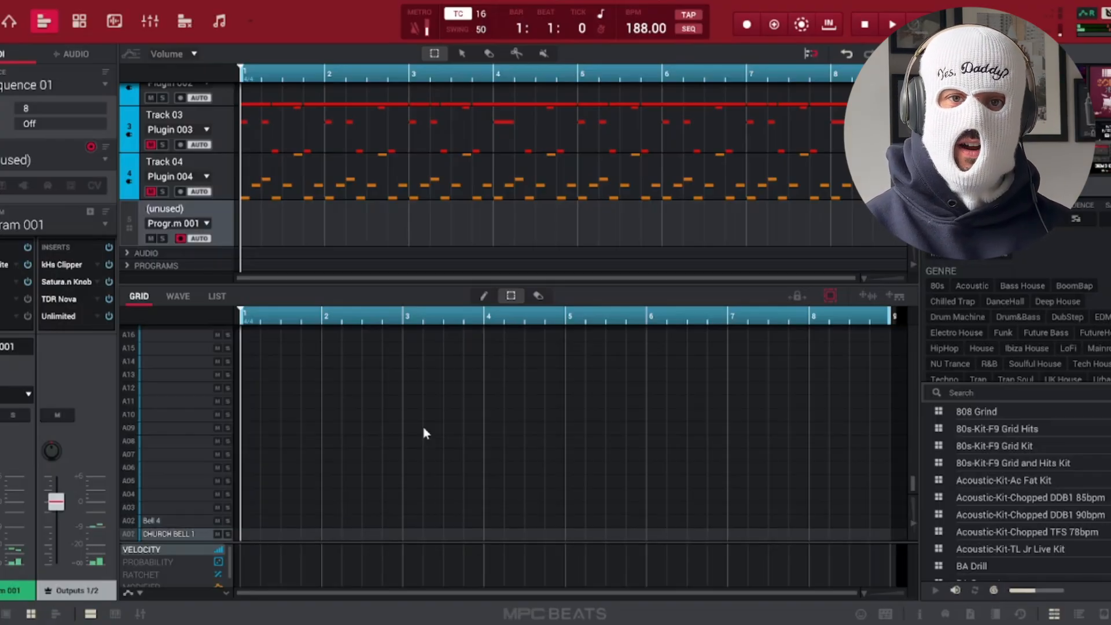
pyautogui.press('x')
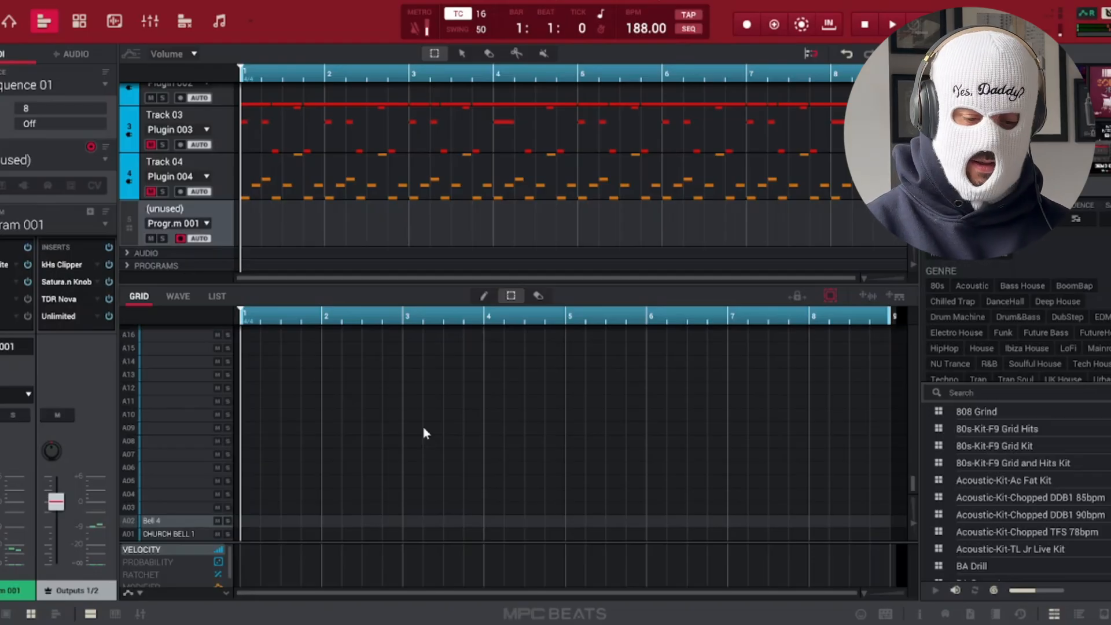
pyautogui.press('space')
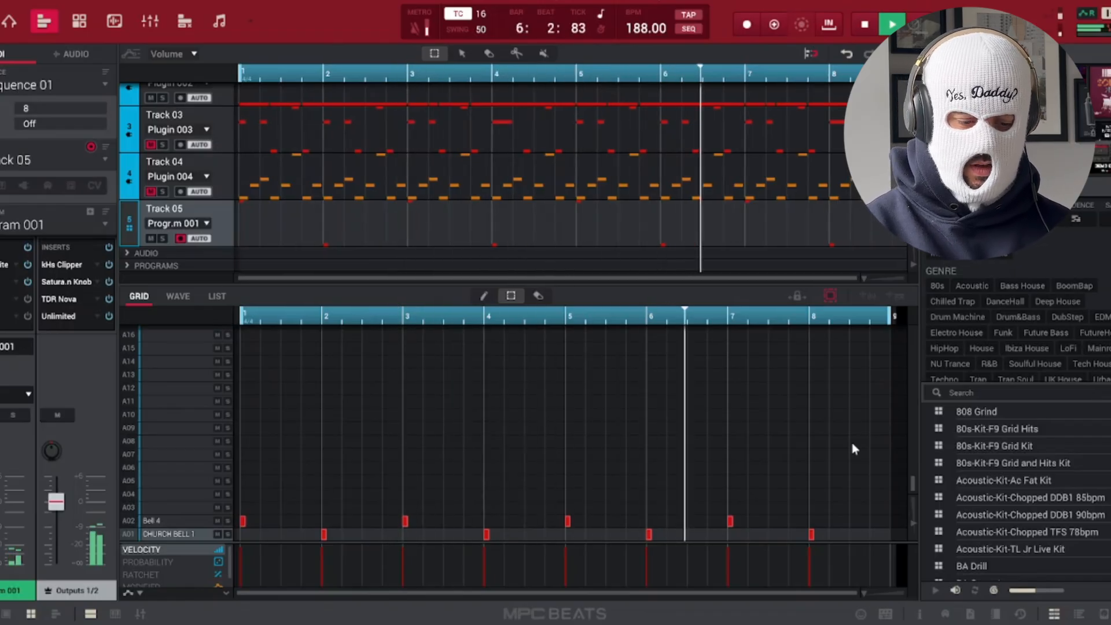
pyautogui.press('space')
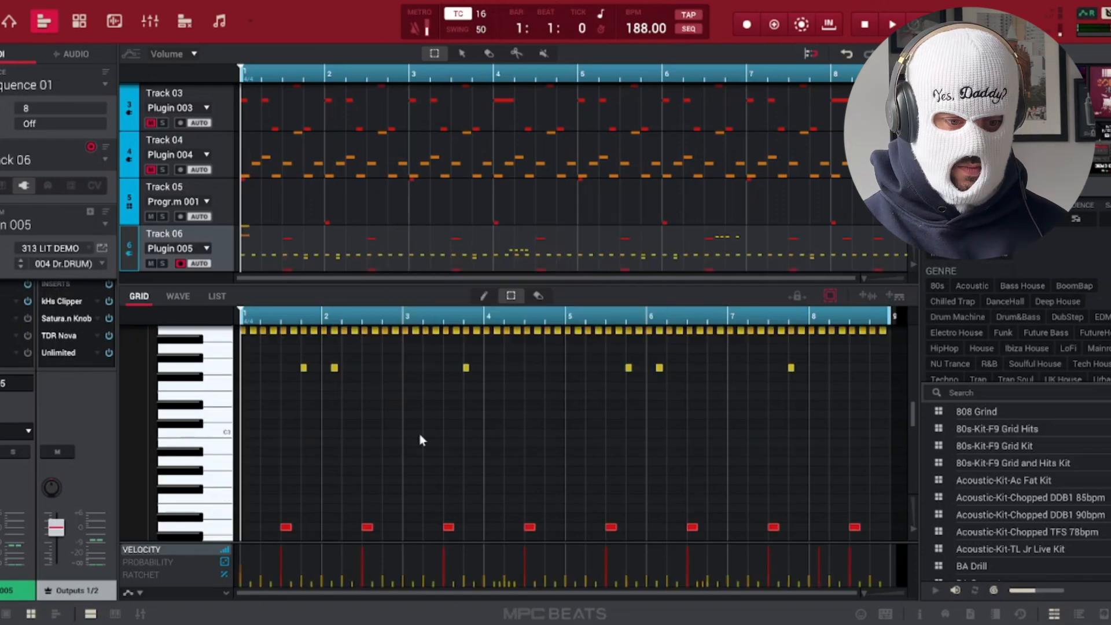
# Step: Play back the Track 06 drum pattern and examine its notes across the whole pitch range
pyautogui.press('space')
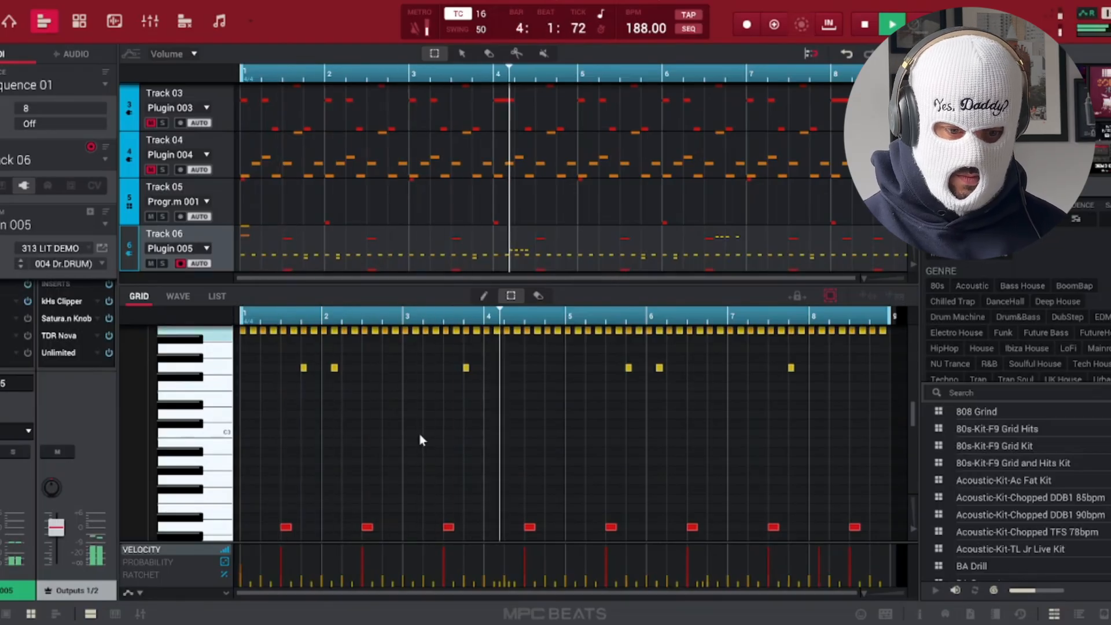
pyautogui.scroll(3, 420, 435)
pyautogui.scroll(6, 419, 439)
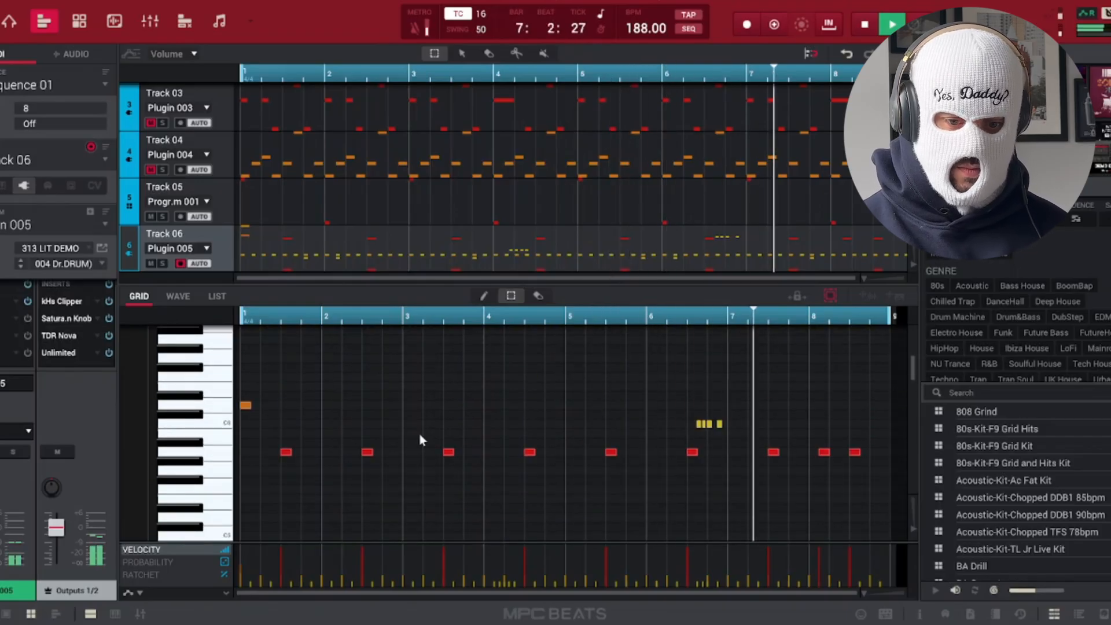
pyautogui.scroll(4, 419, 440)
pyautogui.scroll(-2, 420, 438)
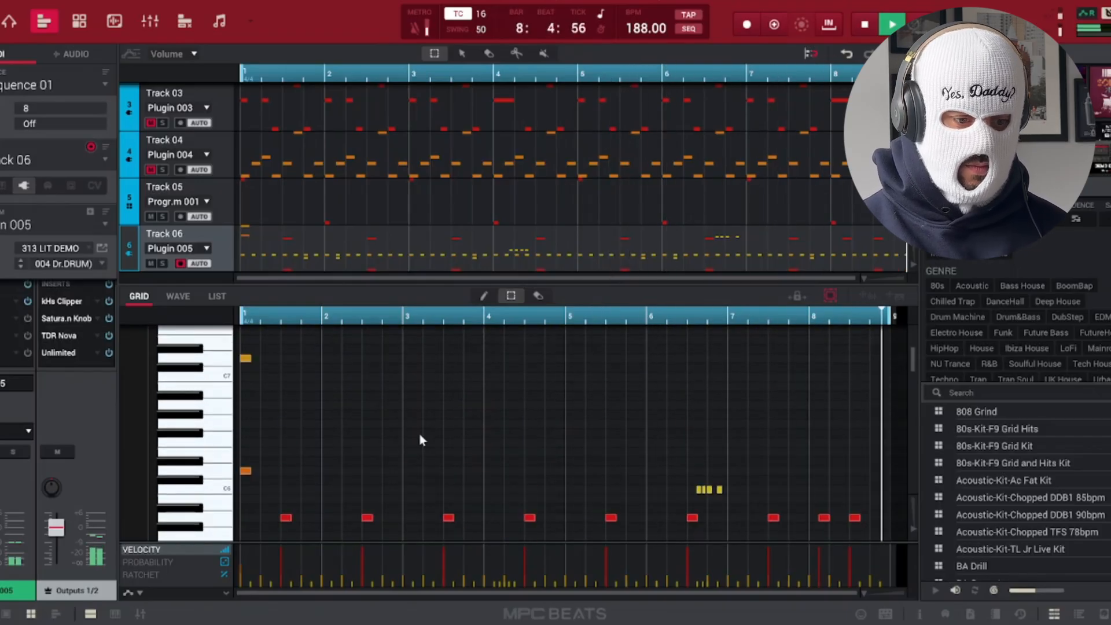
pyautogui.scroll(-11, 420, 440)
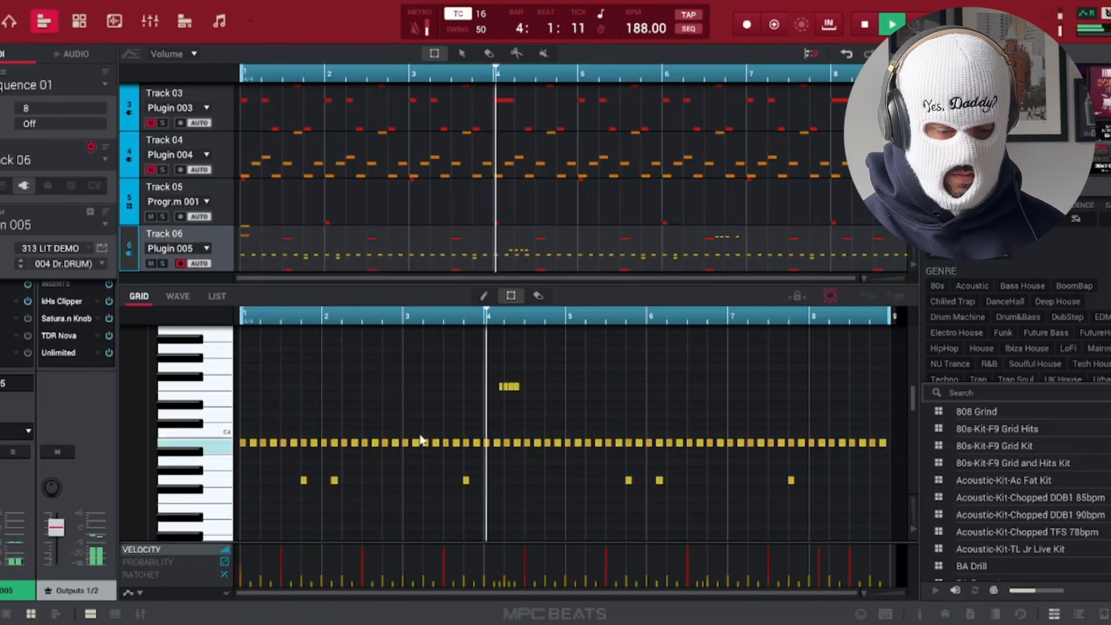
pyautogui.press('space')
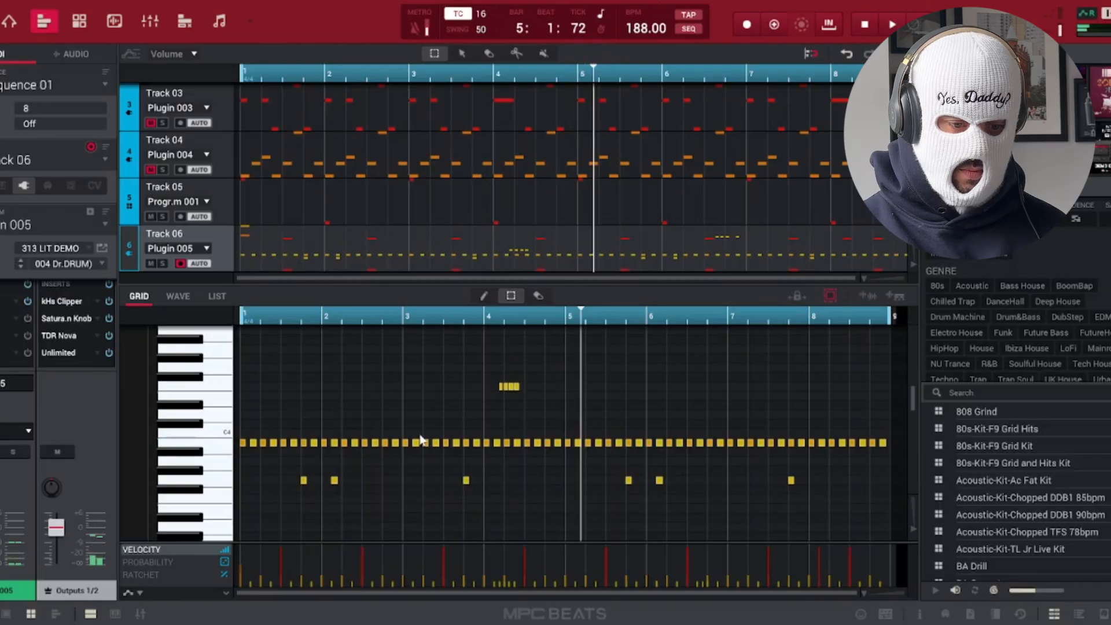
# Step: Examine Track 07's notes, selecting the opening section and then the higher closing notes before deselecting them
pyautogui.press('Down')
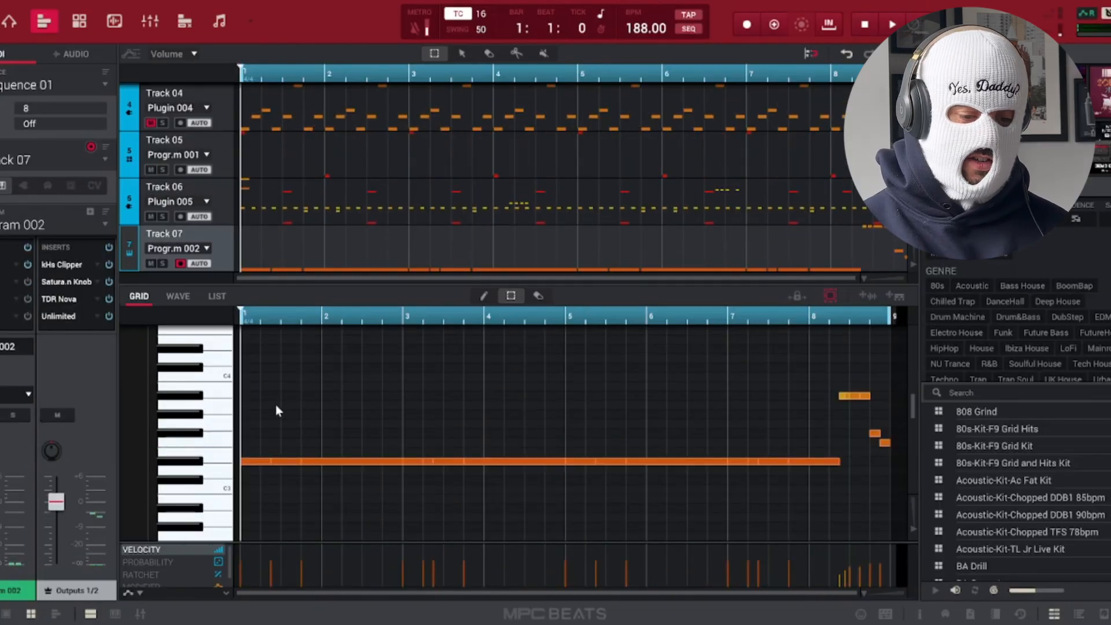
pyautogui.moveTo(253, 408); pyautogui.dragTo(349, 485)
pyautogui.moveTo(783, 356); pyautogui.dragTo(887, 527)
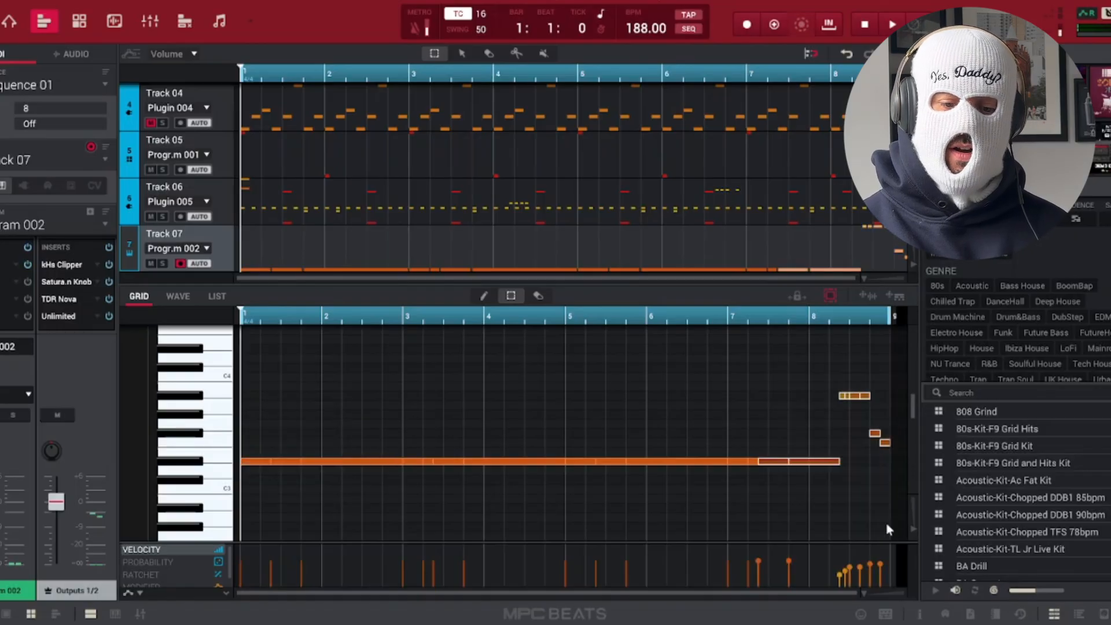
pyautogui.click(756, 388)
# Step: Review the upper tracks' mute states and play back the Track 07 pattern together with Track 01 and the drums
pyautogui.scroll(3, 190, 134)
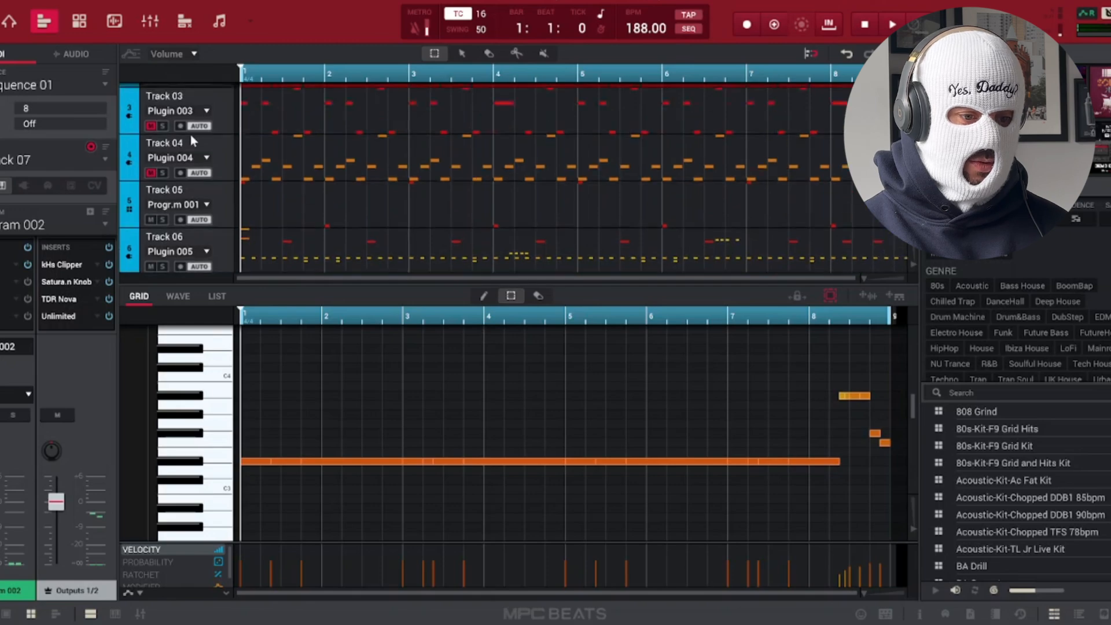
pyautogui.scroll(-1, 192, 141)
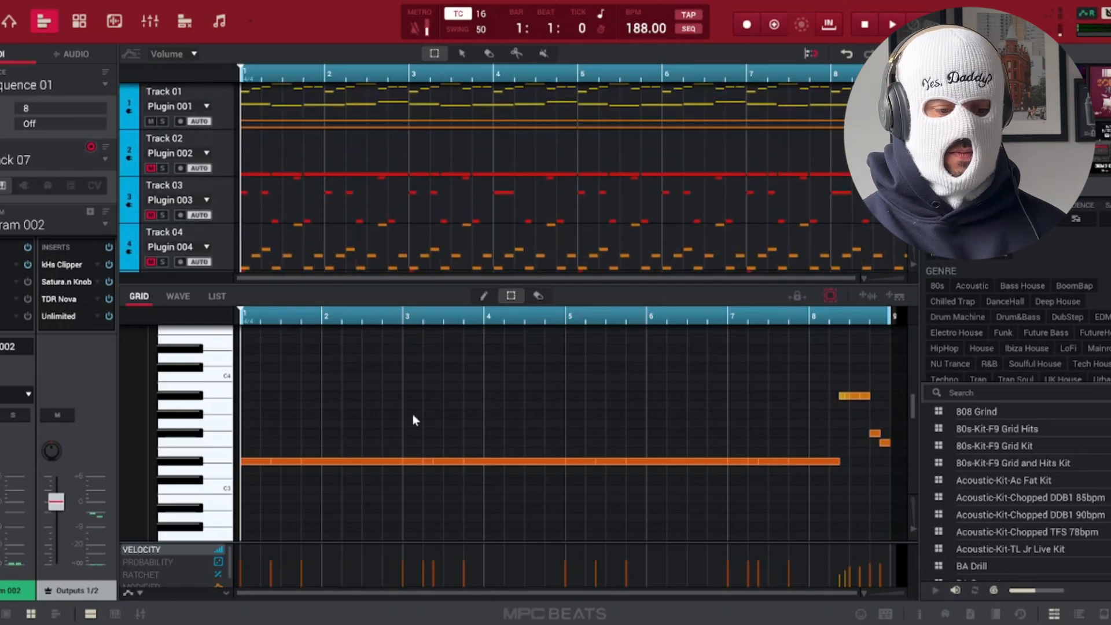
pyautogui.press('space')
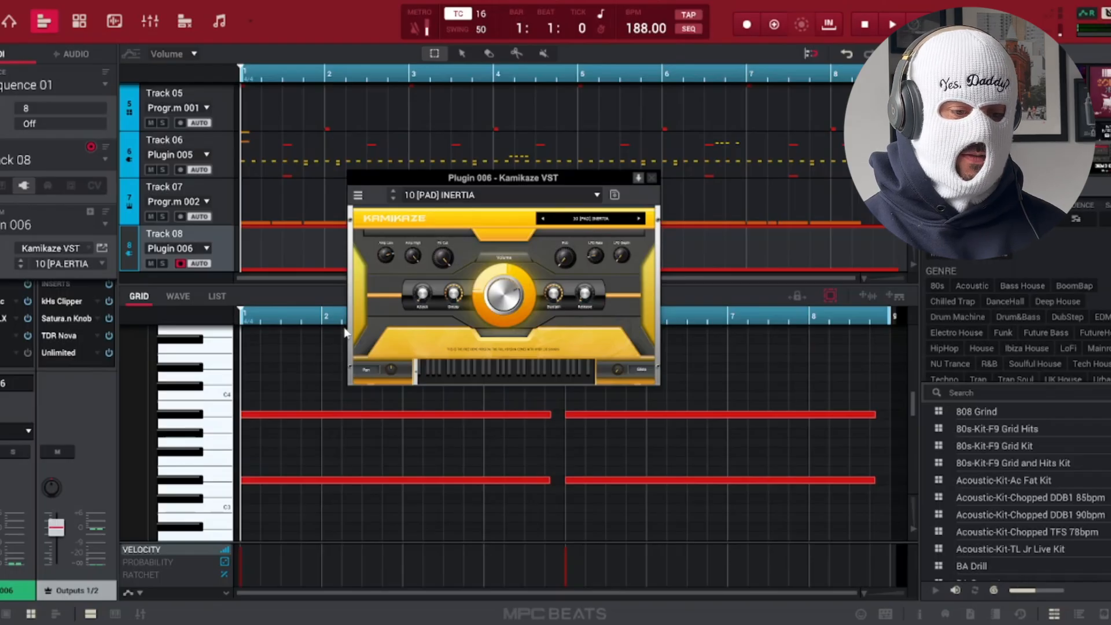
# Step: Close the Kamikaze VST window and inspect Track 08's Phaser 1 and TAL-Chorus-LX insert settings
pyautogui.click(288, 365)
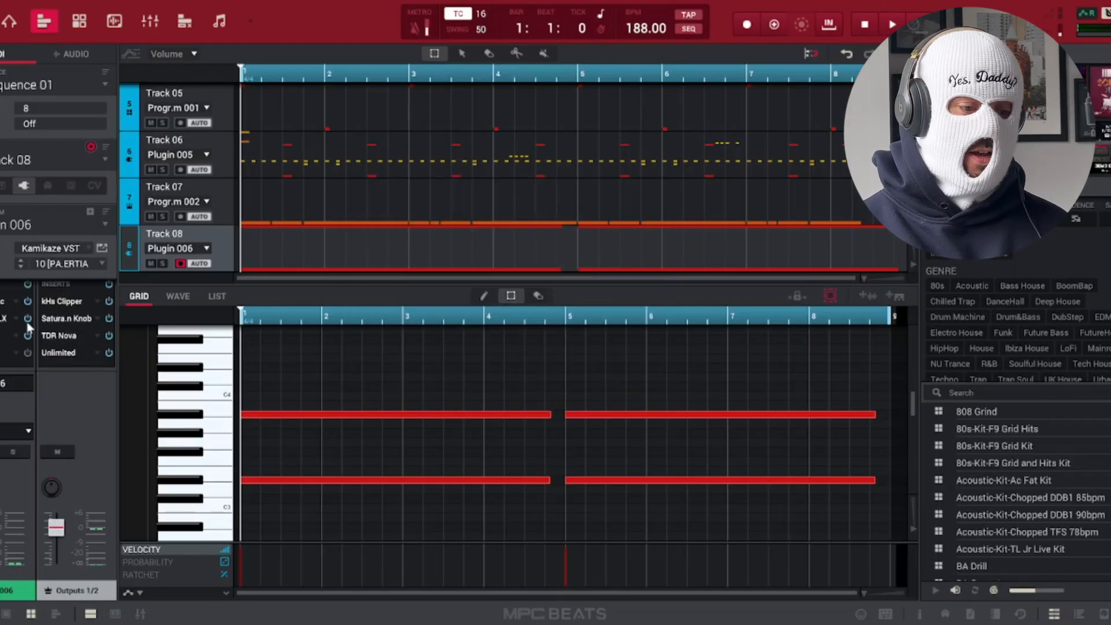
pyautogui.click(2, 301)
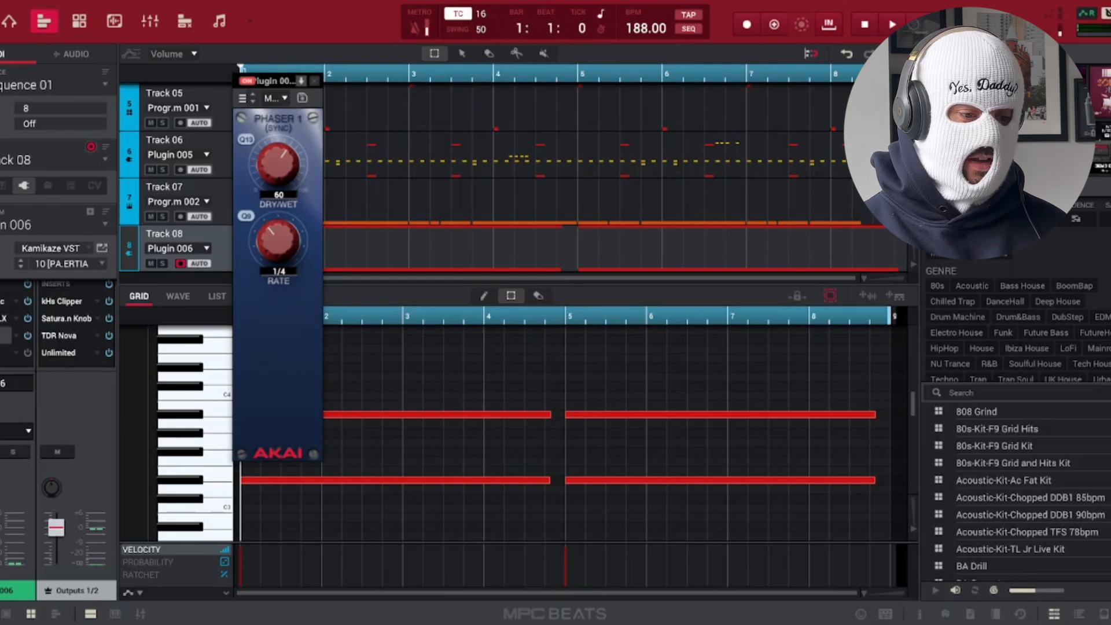
pyautogui.click(3, 317)
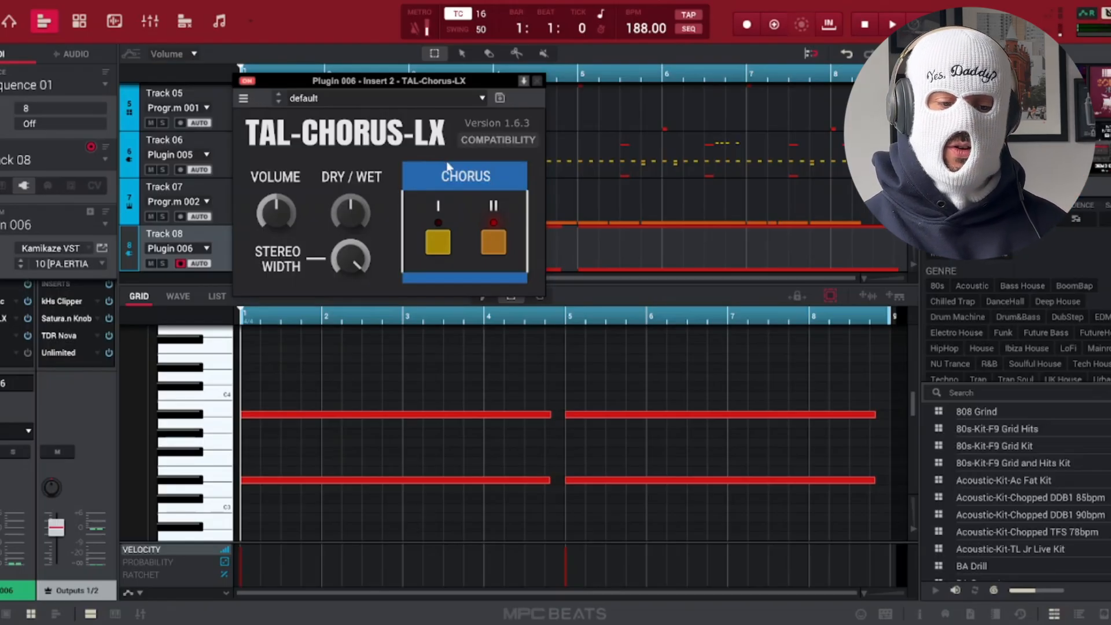
pyautogui.click(537, 81)
# Step: Solo Track 08 to hear the Kamikaze pad by itself, and switch the solo off again
pyautogui.click(15, 452)
pyautogui.press('space')
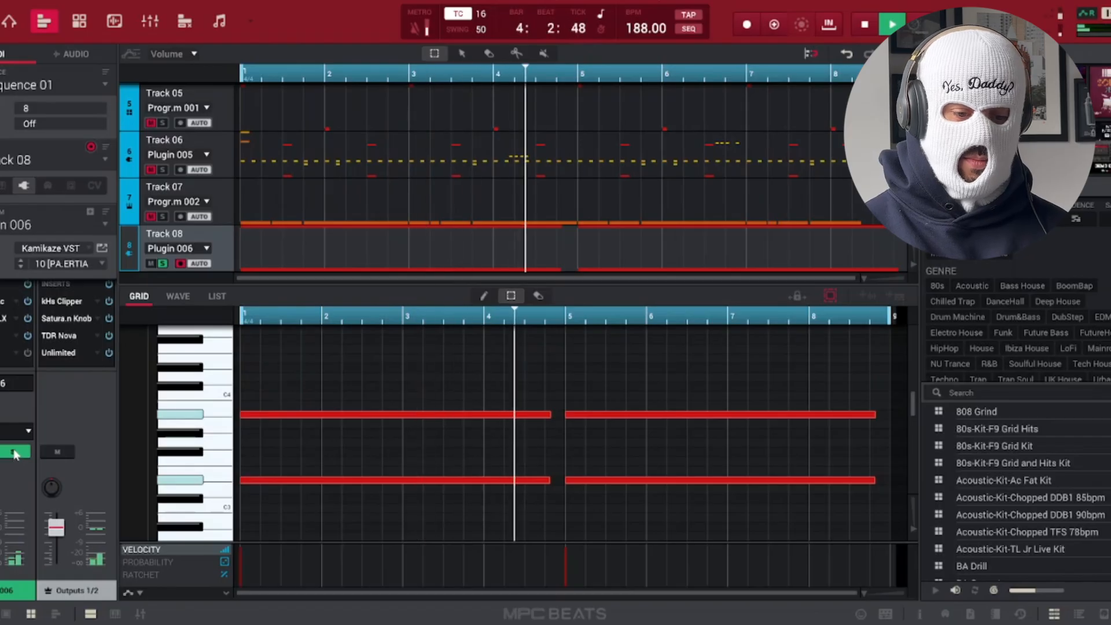
pyautogui.click(15, 453)
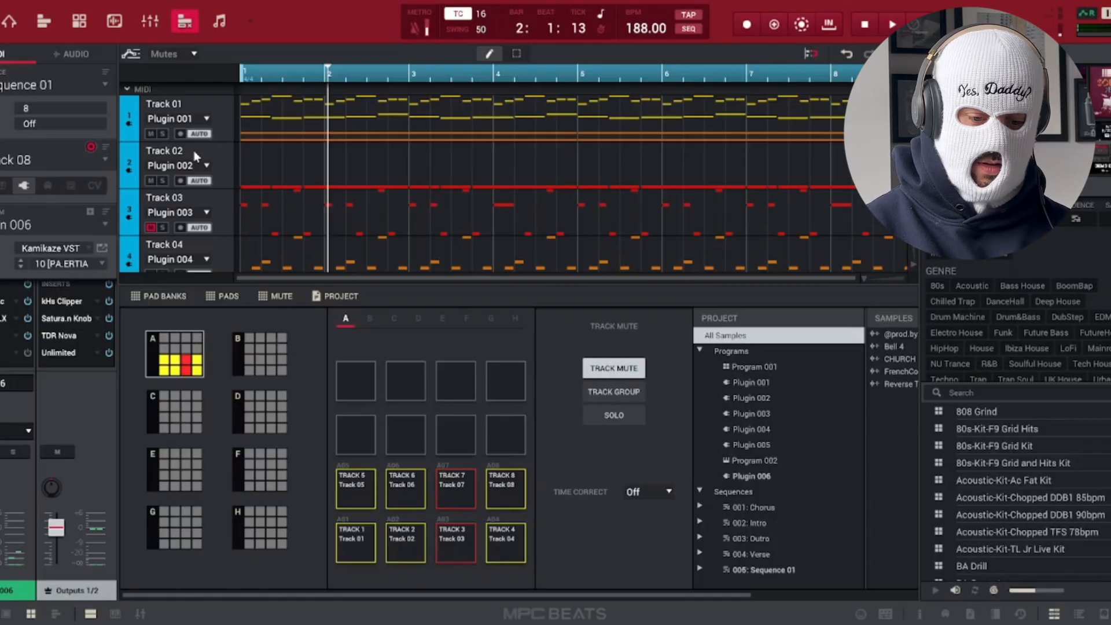
# Step: Play back the sequence and toggle Track 01's mute on and off from its track mute pad
pyautogui.press('space')
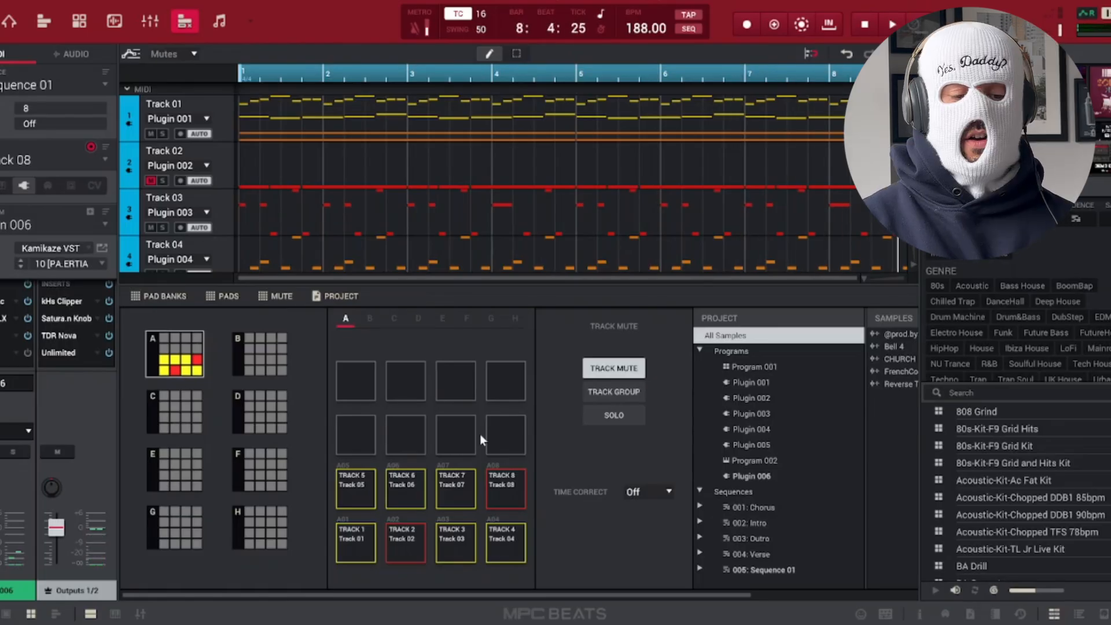
pyautogui.press('z')
pyautogui.press('z')
pyautogui.press('z')
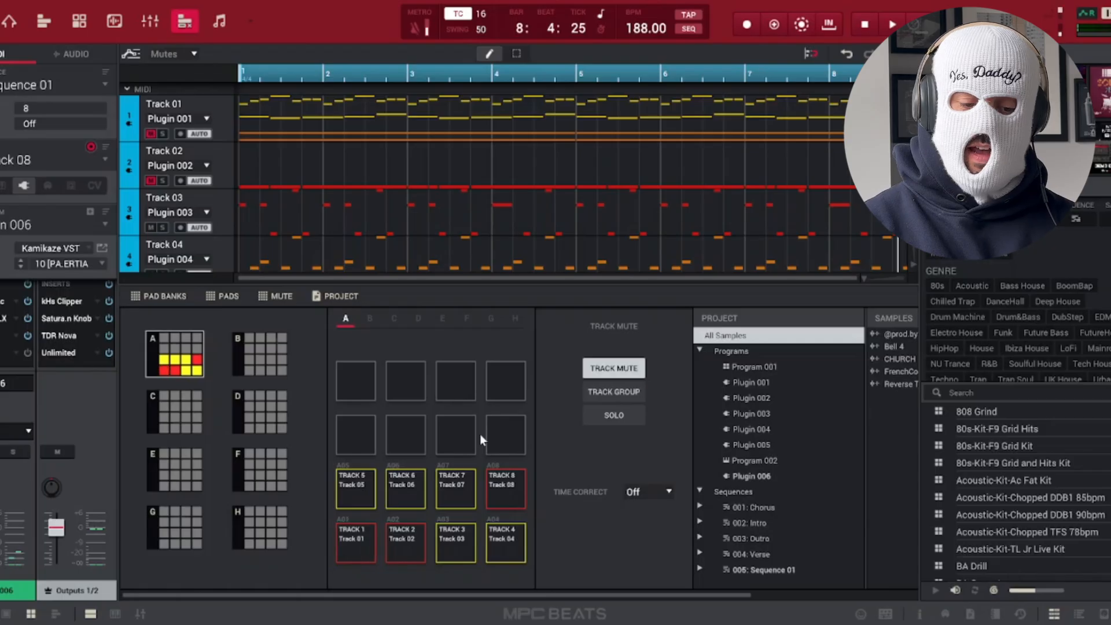
pyautogui.press('z')
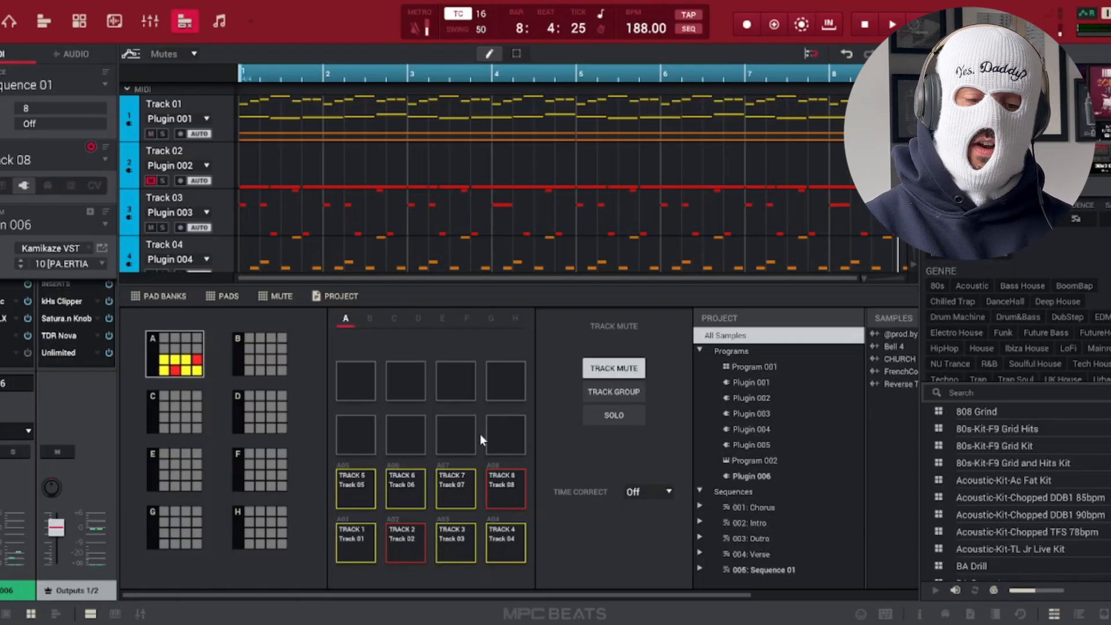